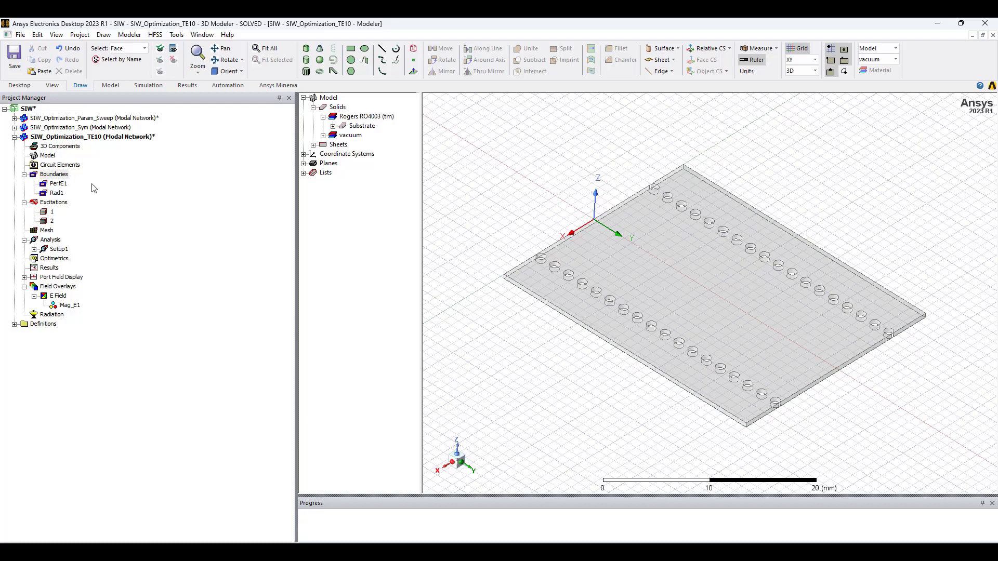
- Highlight the PerfE1 boundary in the SIW_Optimization_TE10 design and examine its coverage of the substrate faces and via walls
click(62, 177)
click(59, 184)
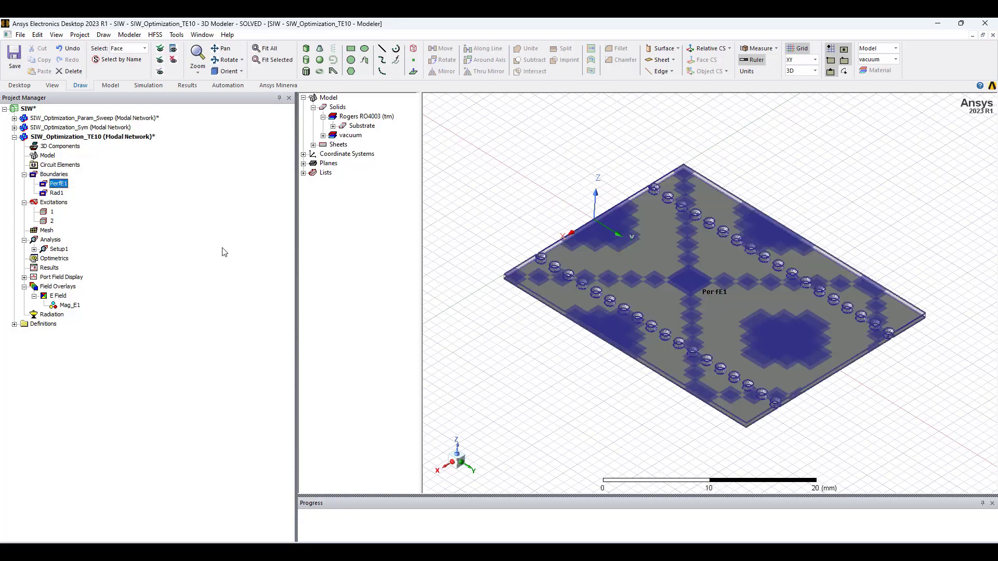
scroll(757, 413, up, 5)
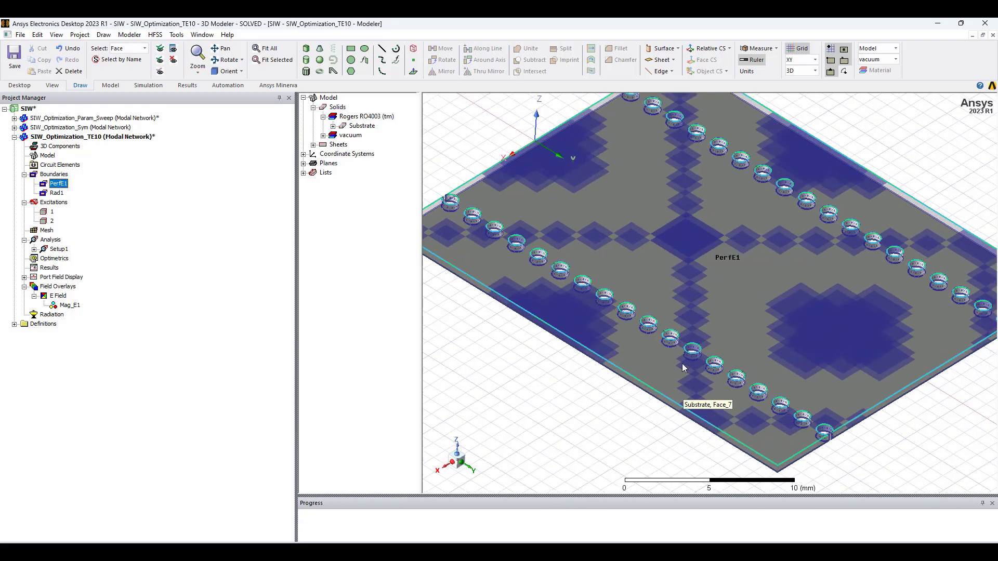
alt+drag(685, 366, 592, 318)
scroll(590, 320, up, 2)
scroll(607, 296, up, 1)
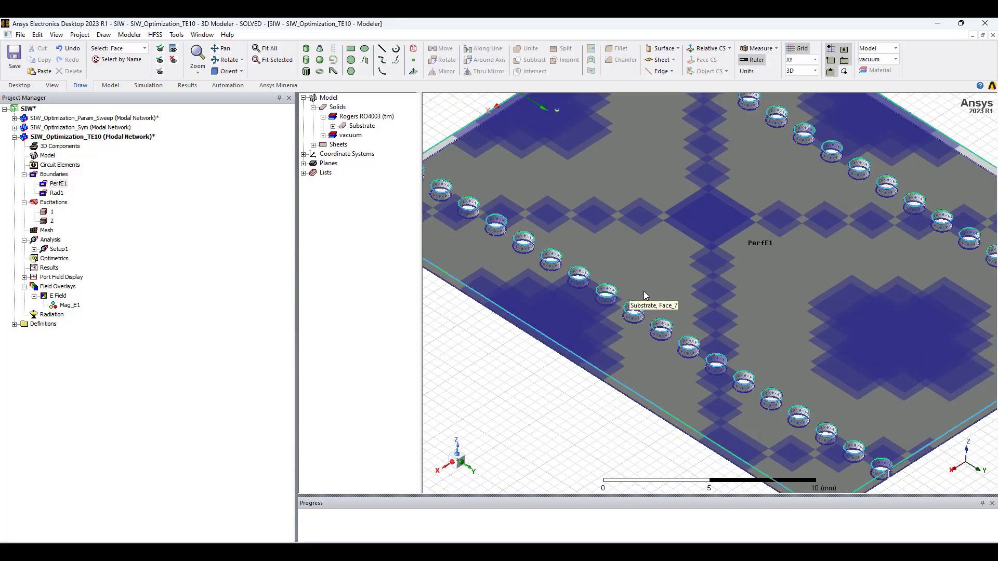
scroll(632, 295, down, 3)
shift+drag(743, 277, 736, 297)
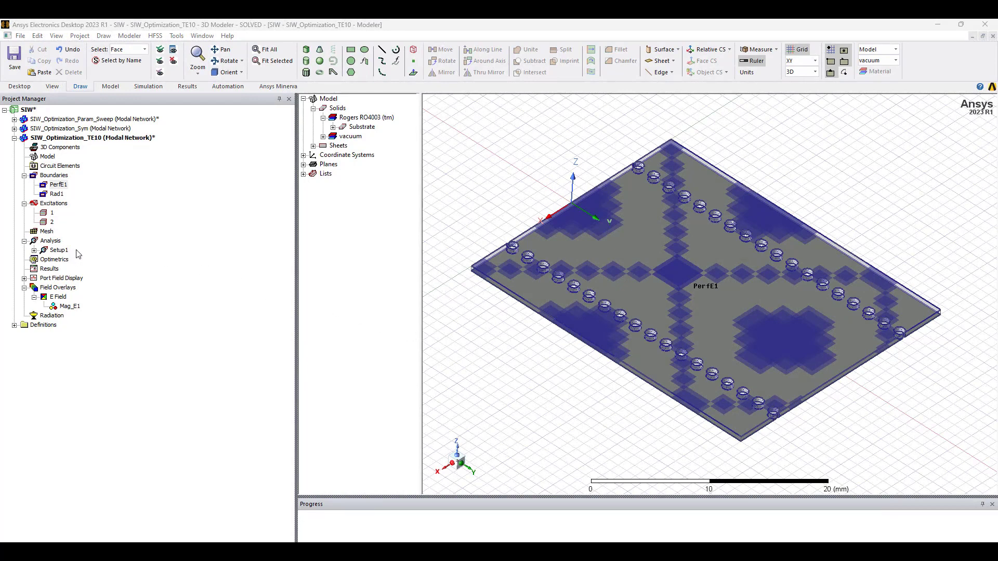
- Create a rectangular modal solution data plot of S(1,1) and S(2,1) in dB from Setup1 : Sweep, and close the plot window after viewing
right_click(50, 269)
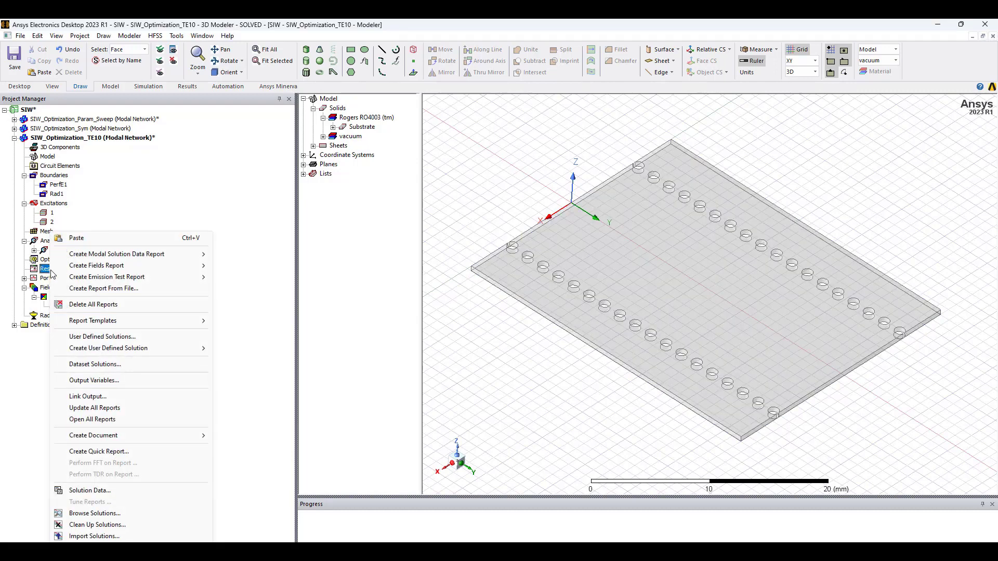
mouse_move(150, 261)
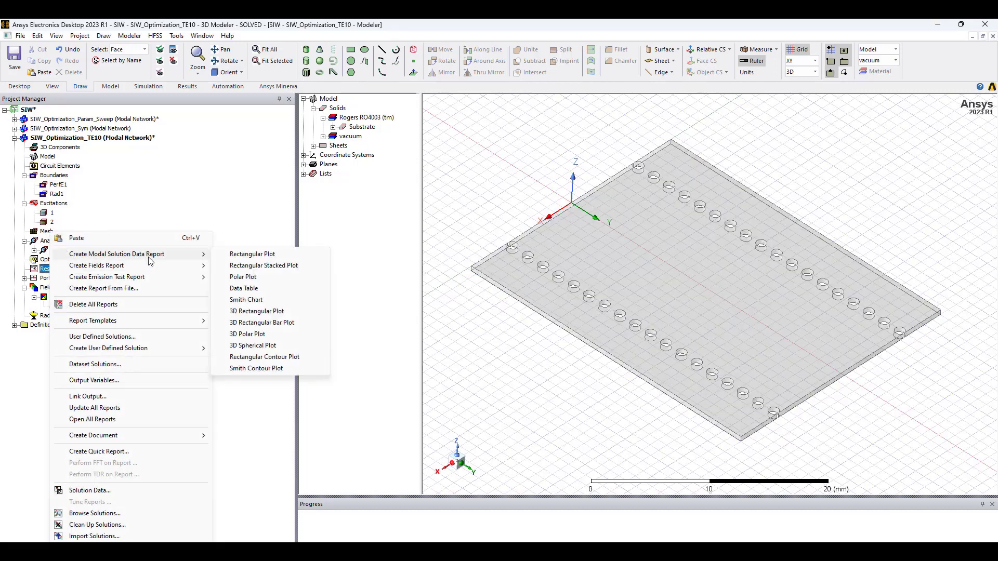
click(239, 254)
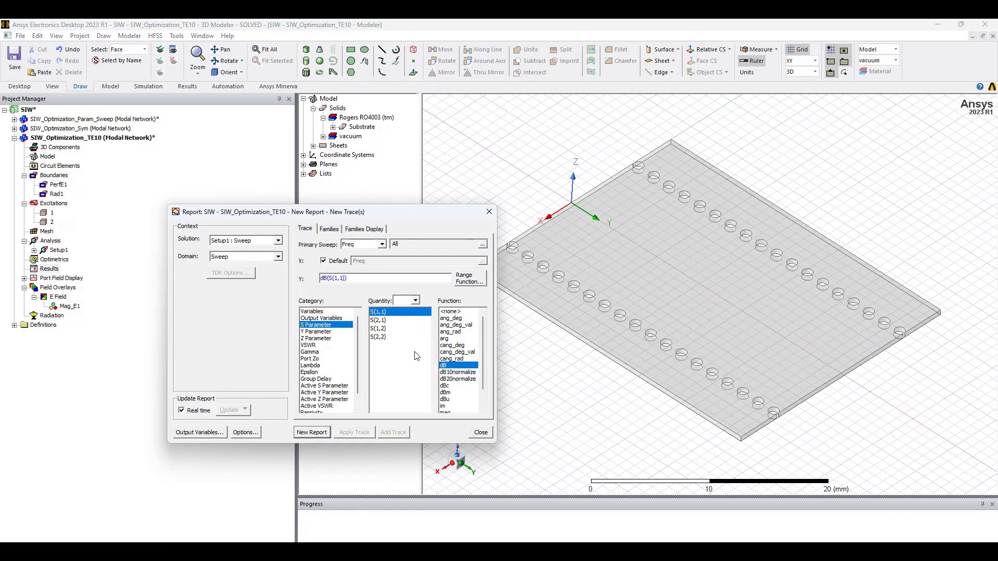
ctrl+click(386, 320)
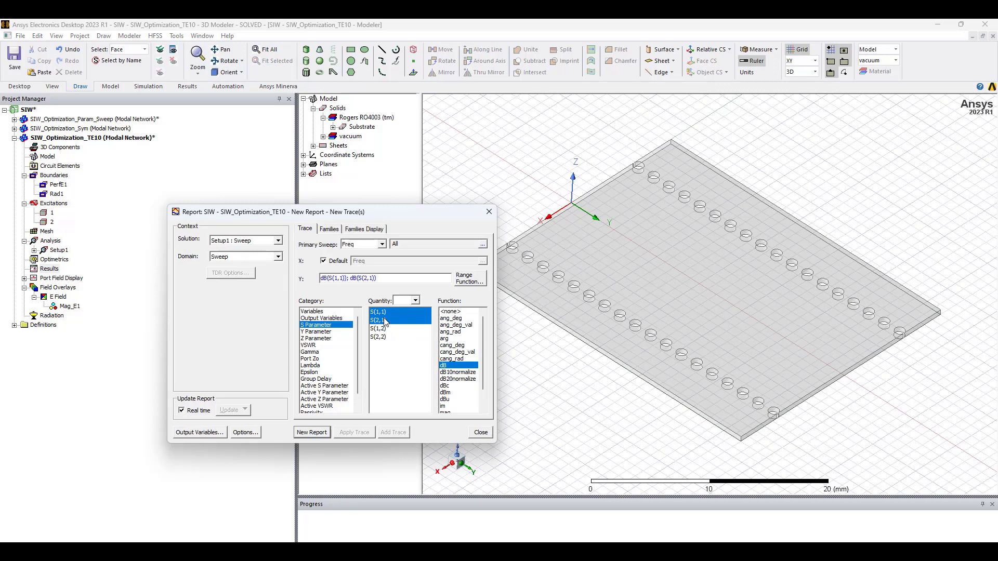
click(321, 435)
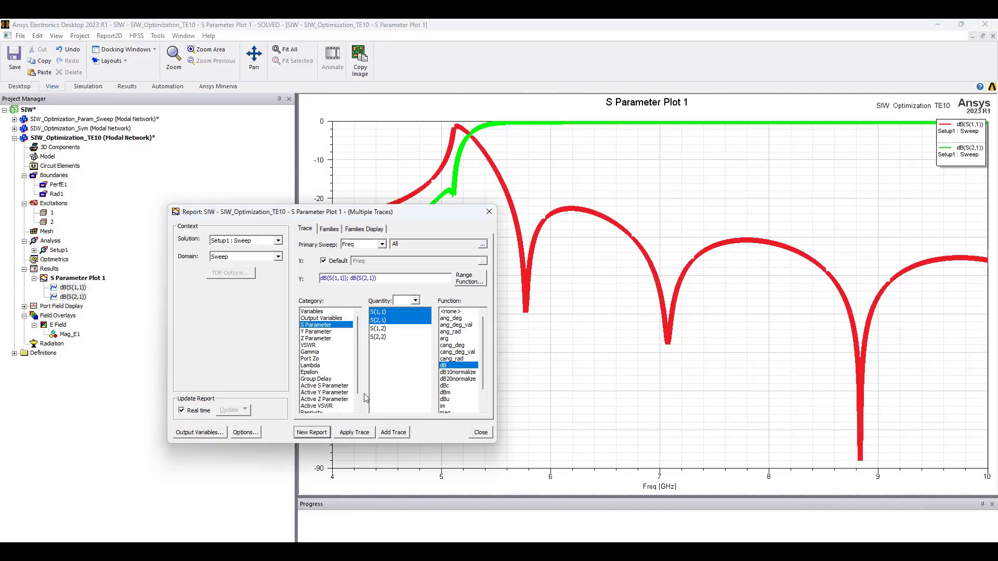
click(488, 212)
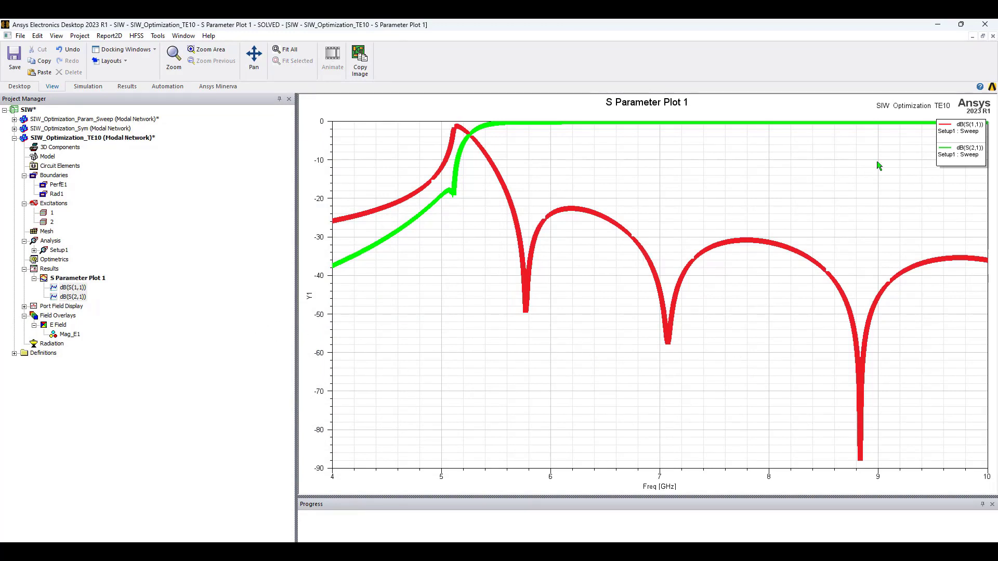
click(992, 36)
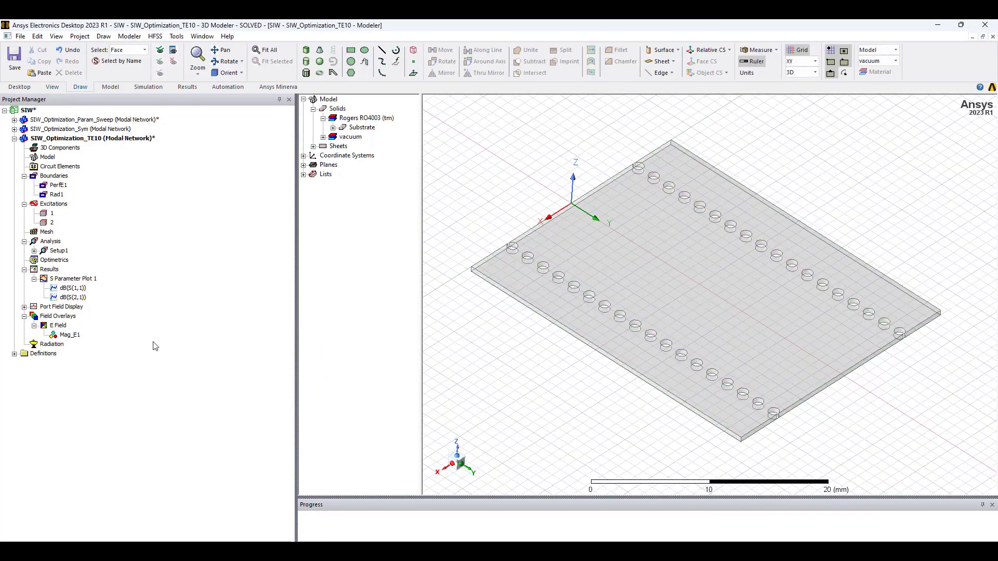
- Show the Mag_E1 electric field overlay and play its existing phase animation, Animation1
click(71, 335)
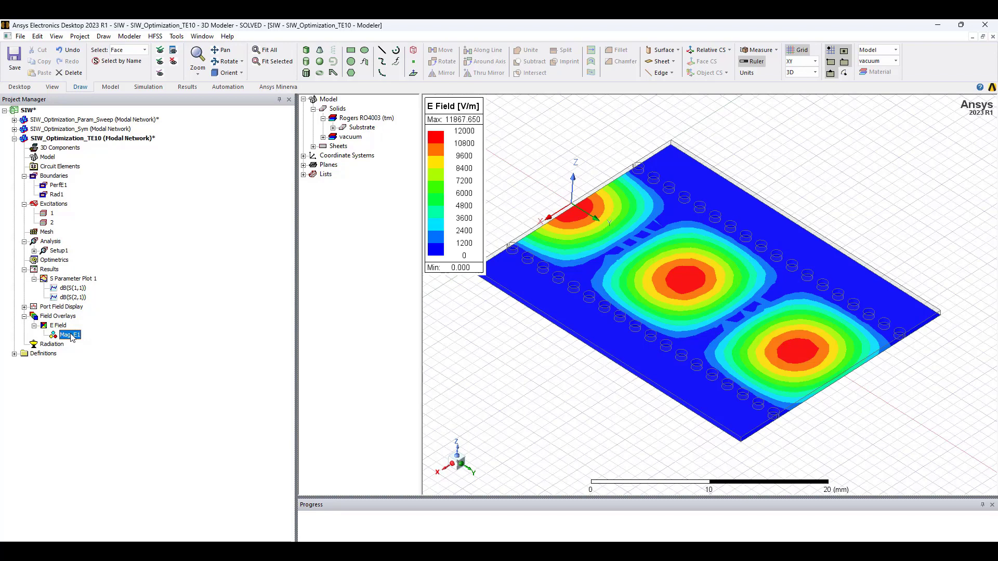
right_click(71, 337)
click(136, 412)
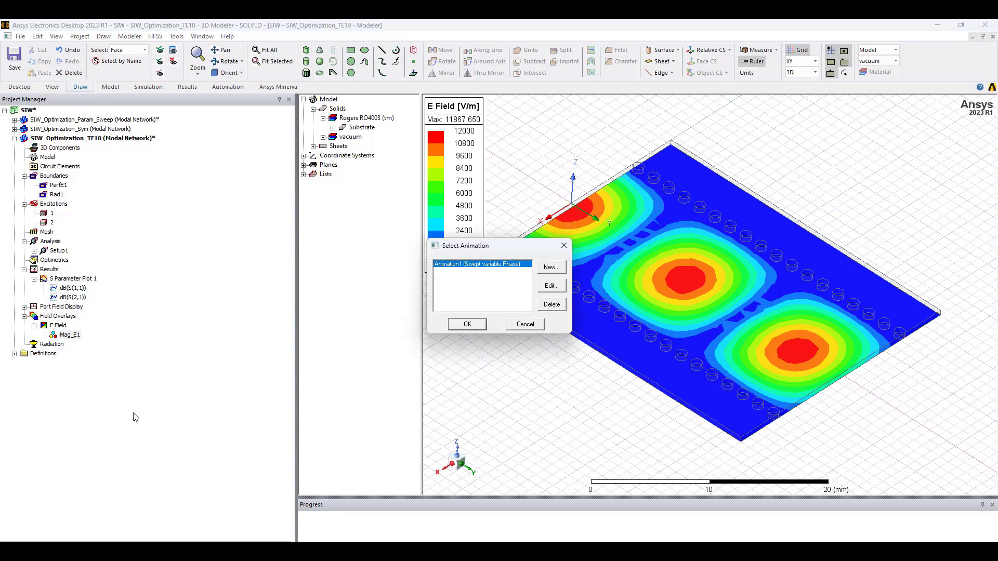
click(467, 324)
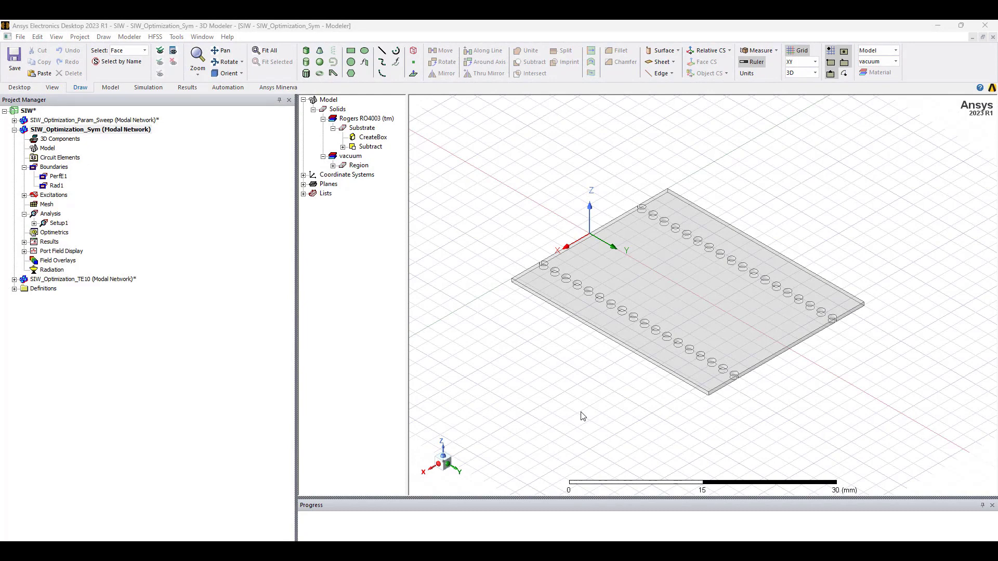
- Split the whole waveguide model in the SIW_Optimization_Sym design along the YZ plane, keeping only the negative side
alt+drag(781, 412, 627, 244)
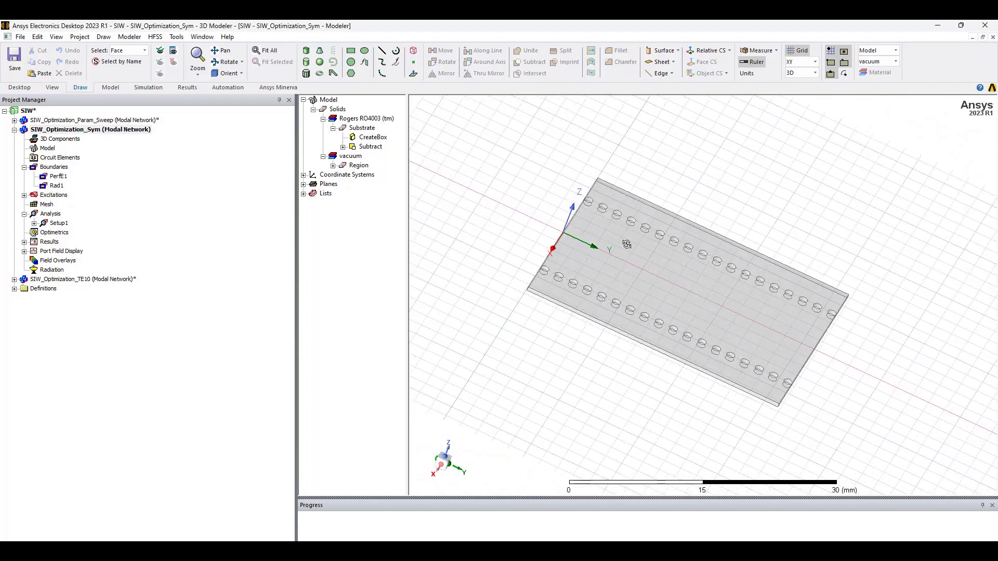
alt+drag(537, 142, 499, 217)
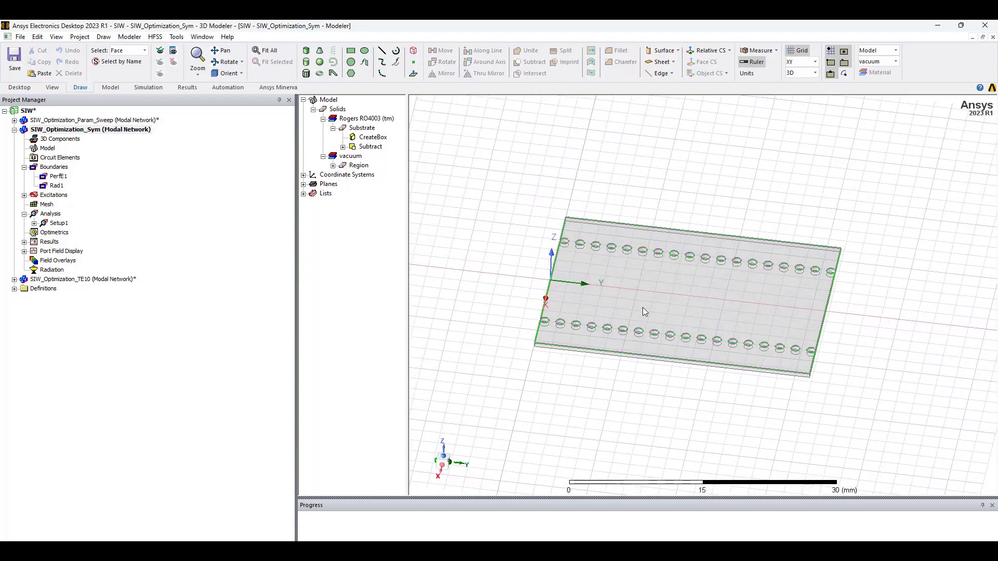
scroll(746, 414, down, 1)
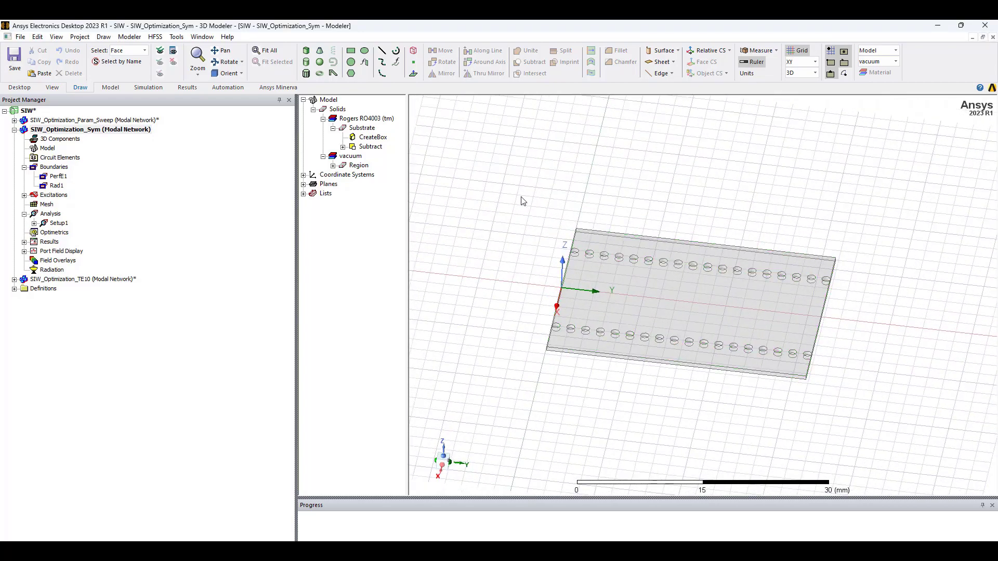
drag(774, 435, 631, 261)
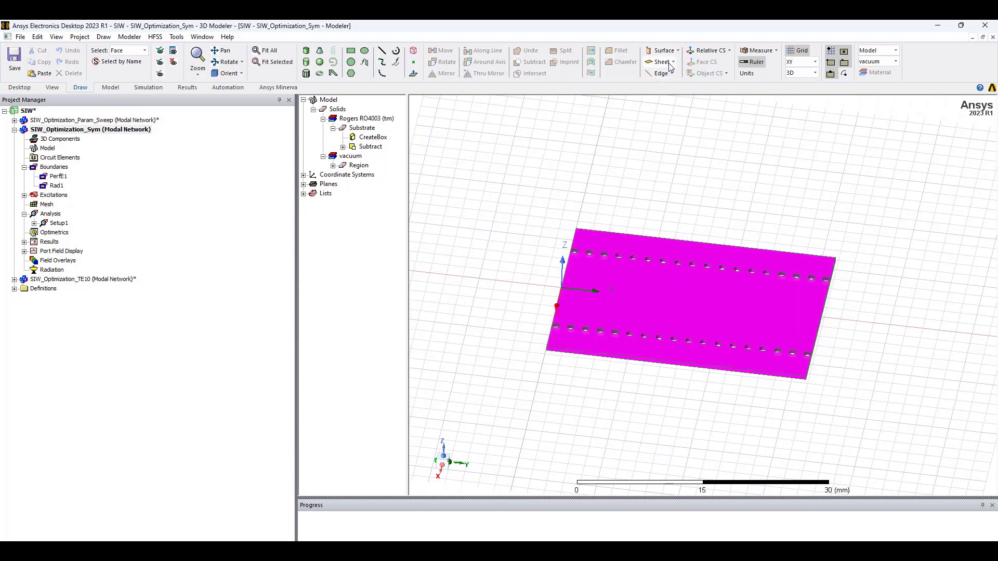
click(719, 155)
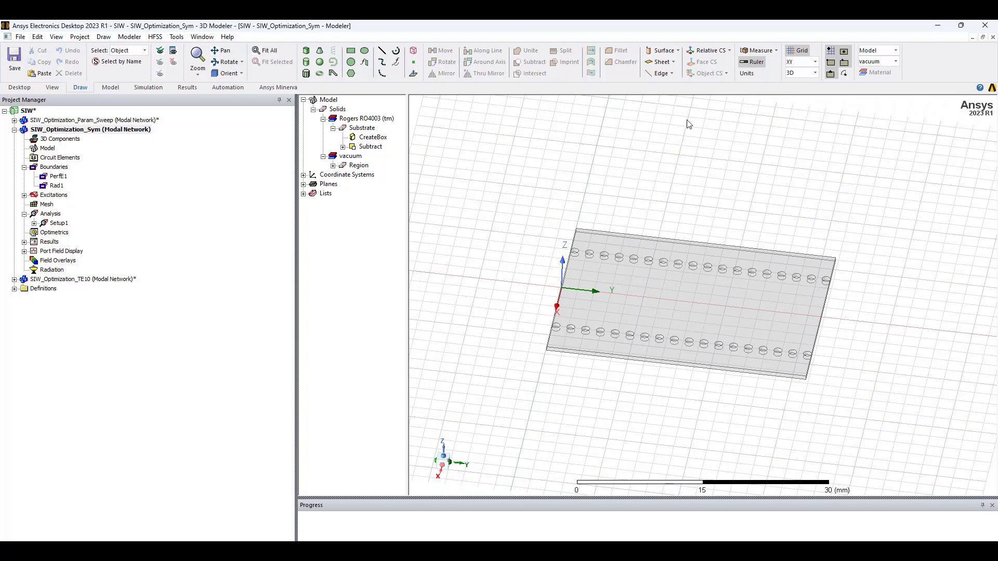
drag(798, 433, 616, 204)
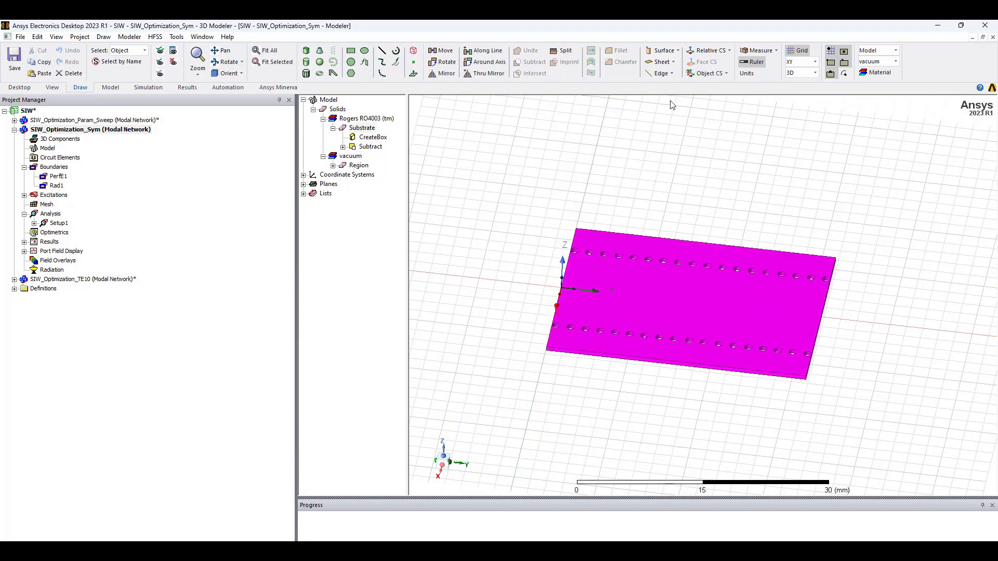
click(568, 52)
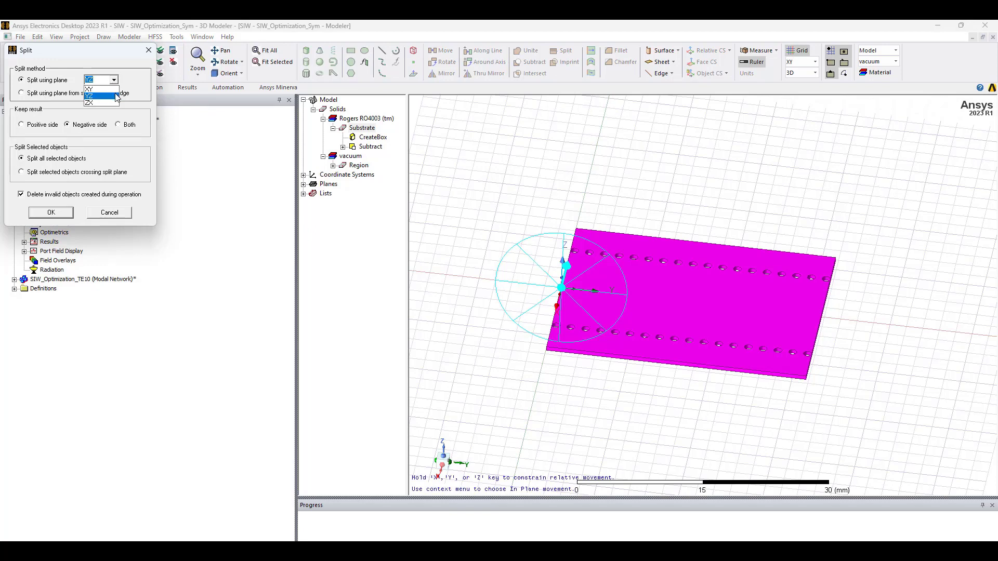
click(115, 96)
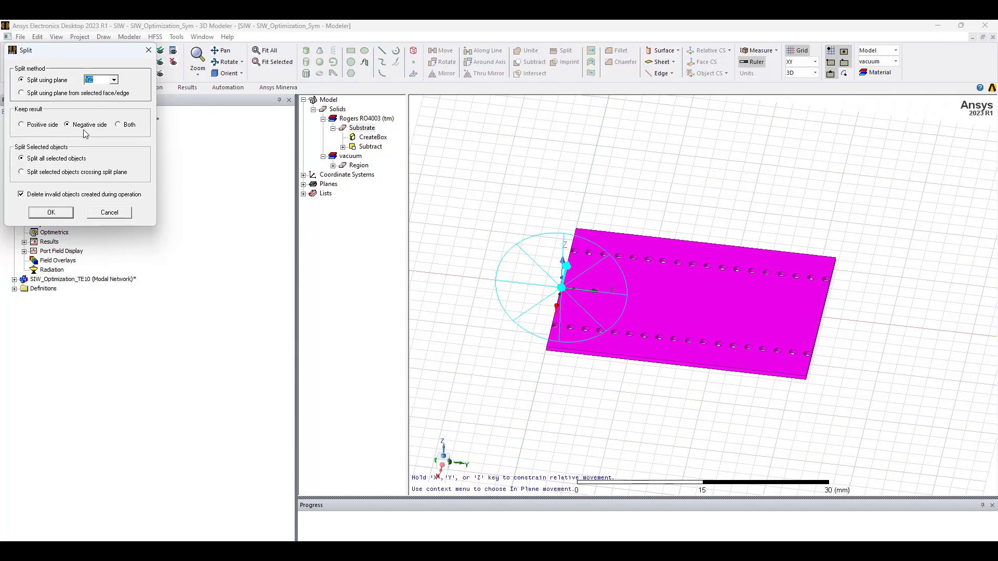
click(62, 214)
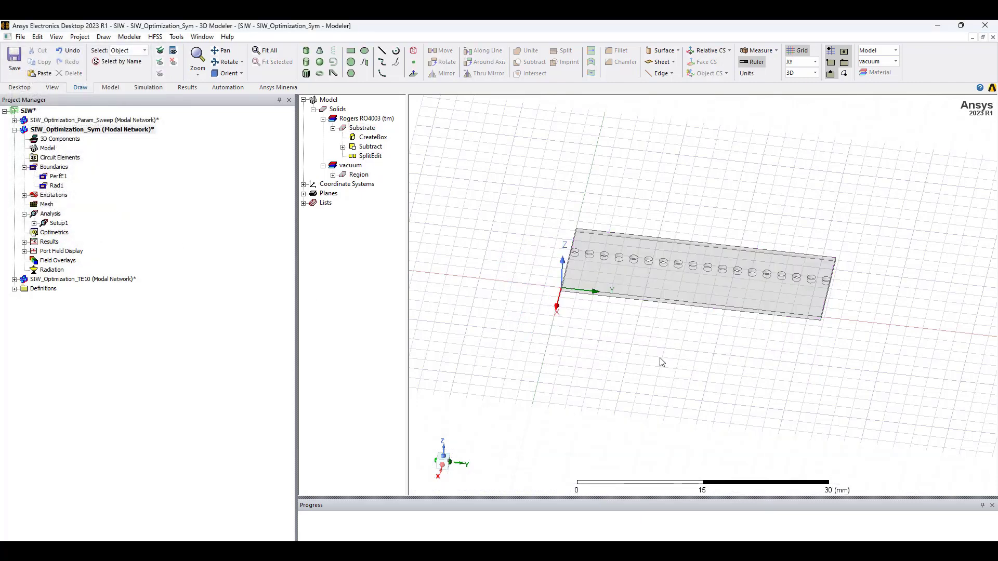
- Assign a Perfect H symmetry boundary to the long cut face of the half model, with a port impedance multiplier of 0.5
alt+drag(794, 366, 803, 353)
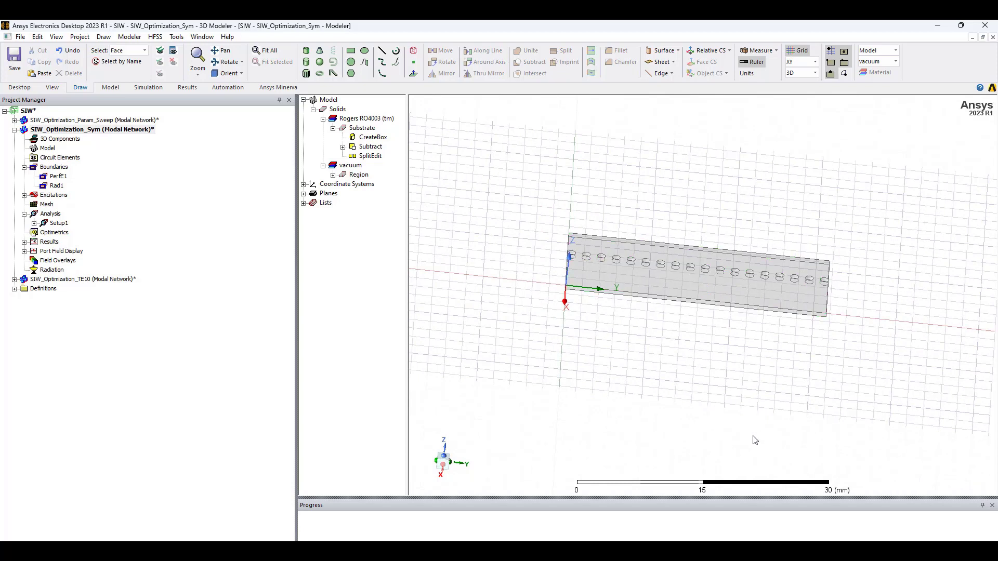
scroll(681, 332, up, 3)
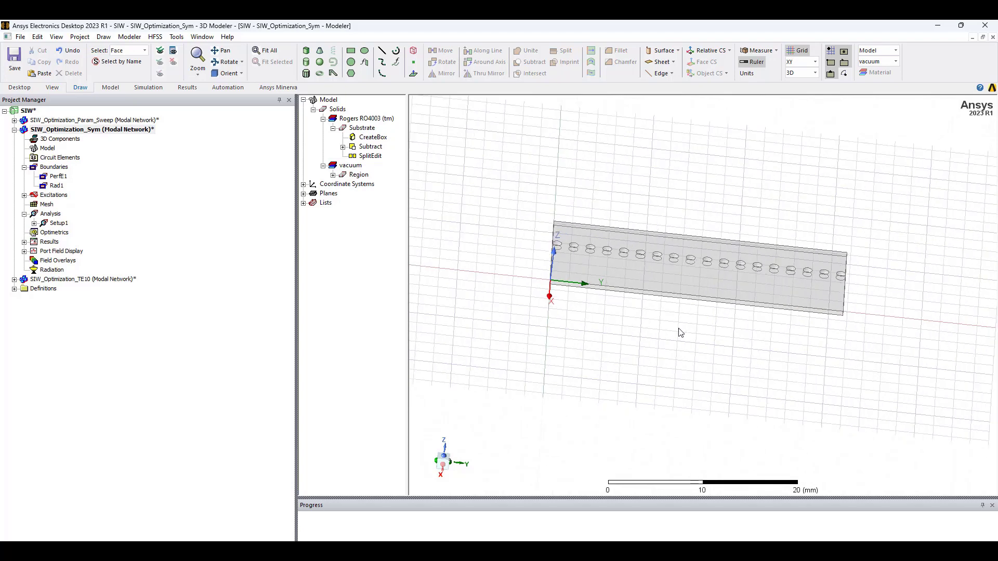
click(693, 292)
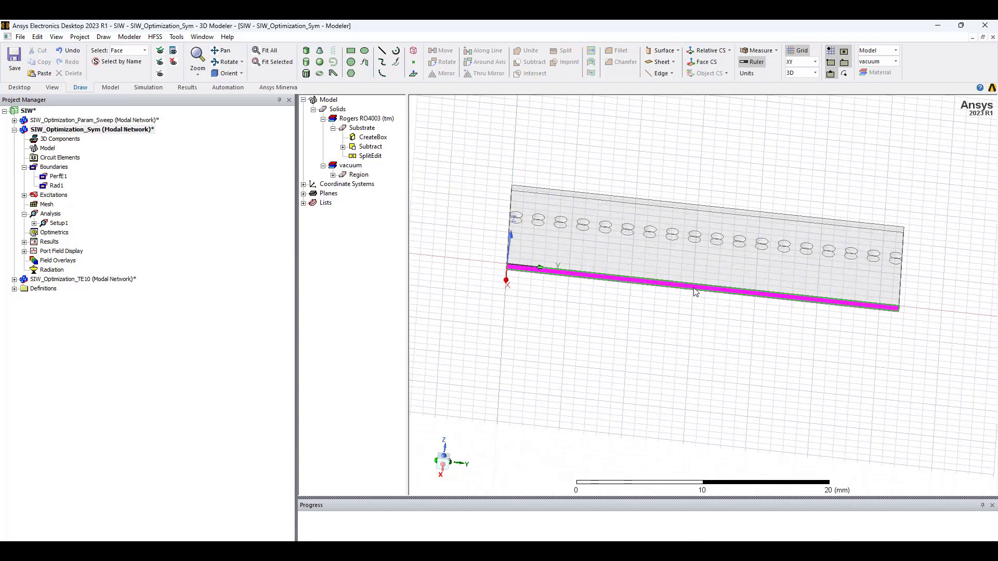
right_click(695, 292)
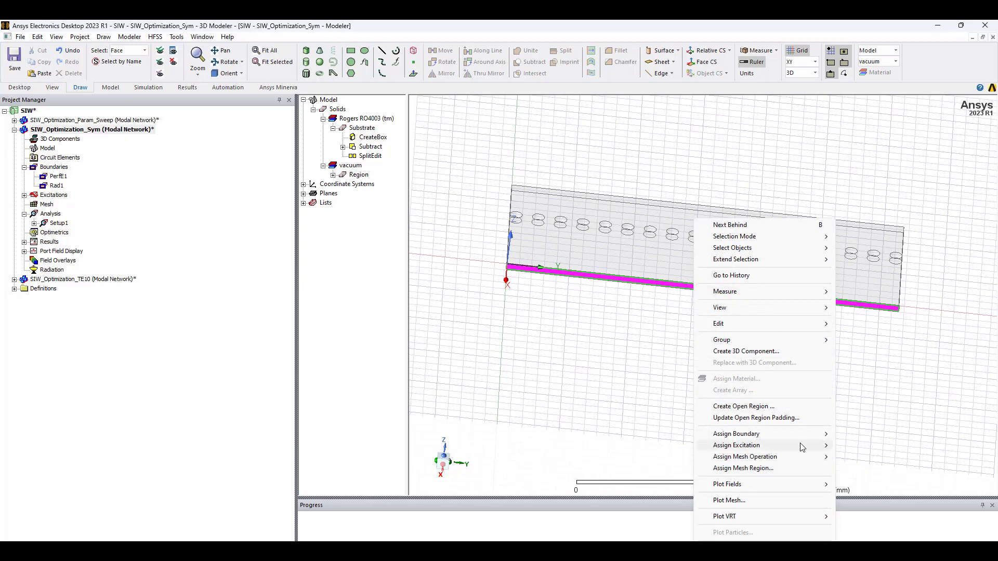
mouse_move(802, 437)
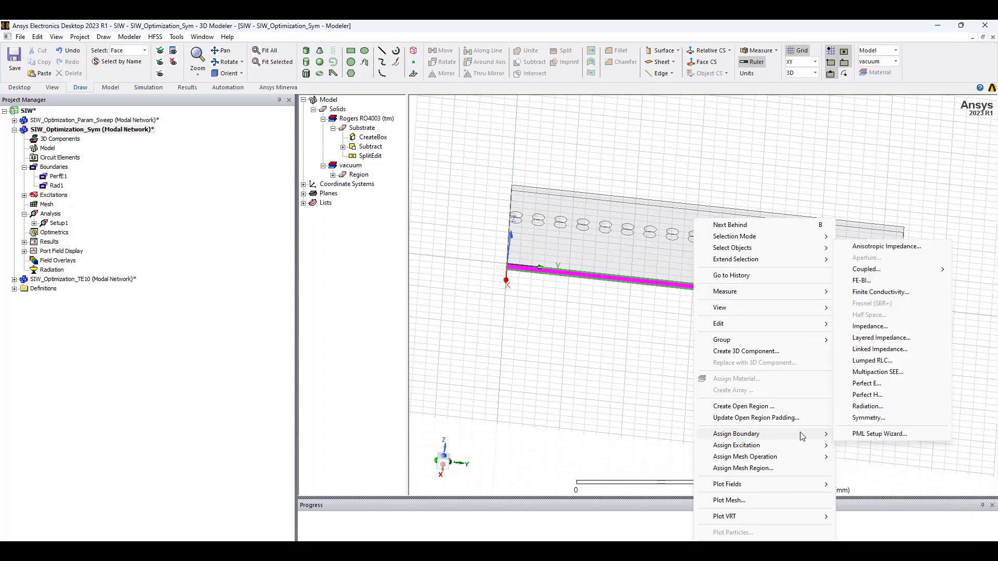
click(866, 419)
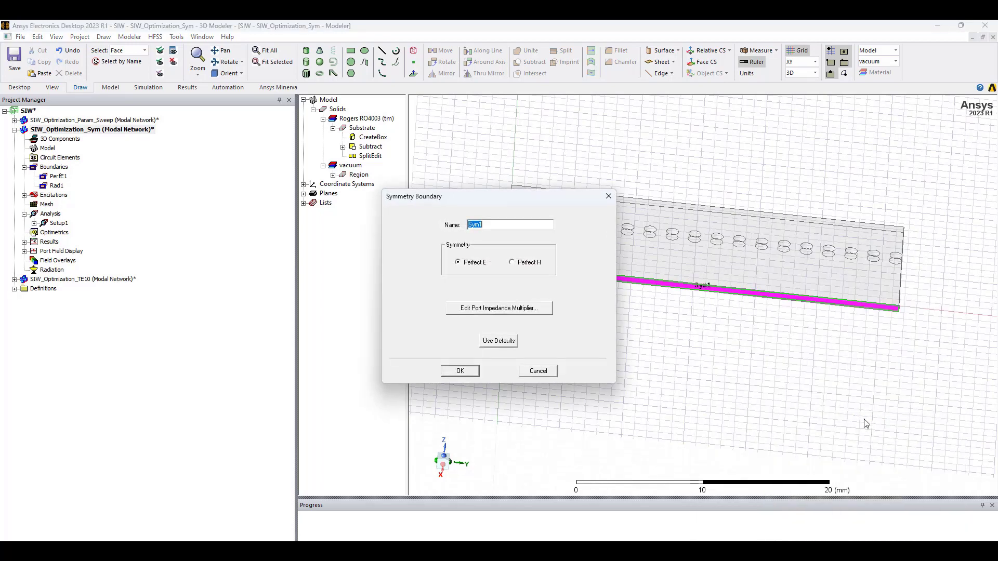
click(528, 265)
click(524, 312)
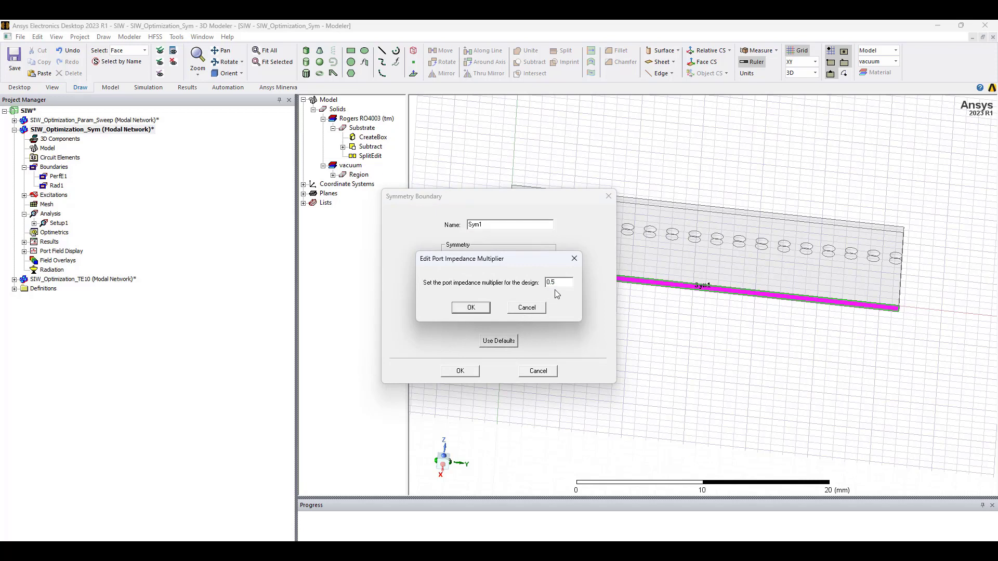
click(471, 308)
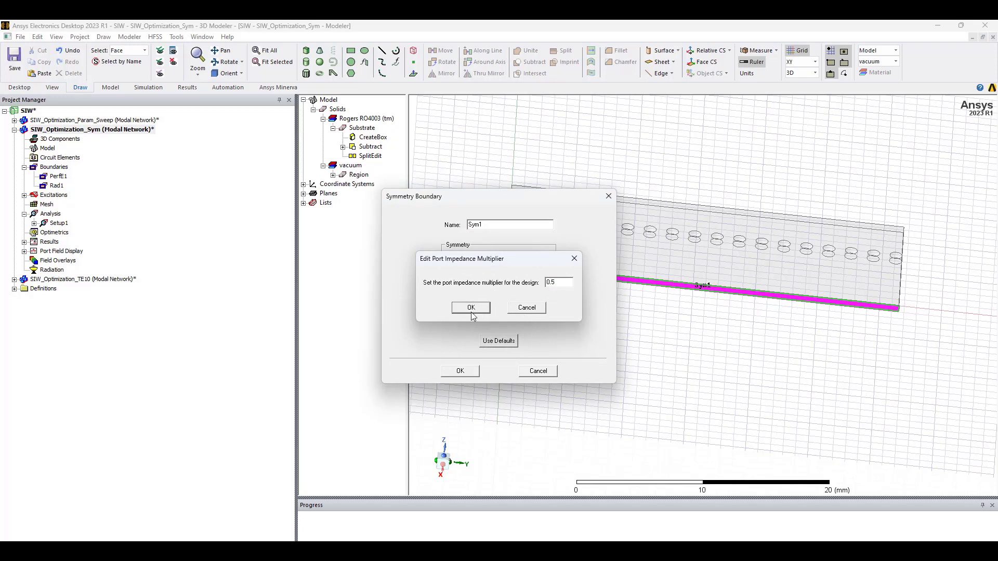
click(467, 374)
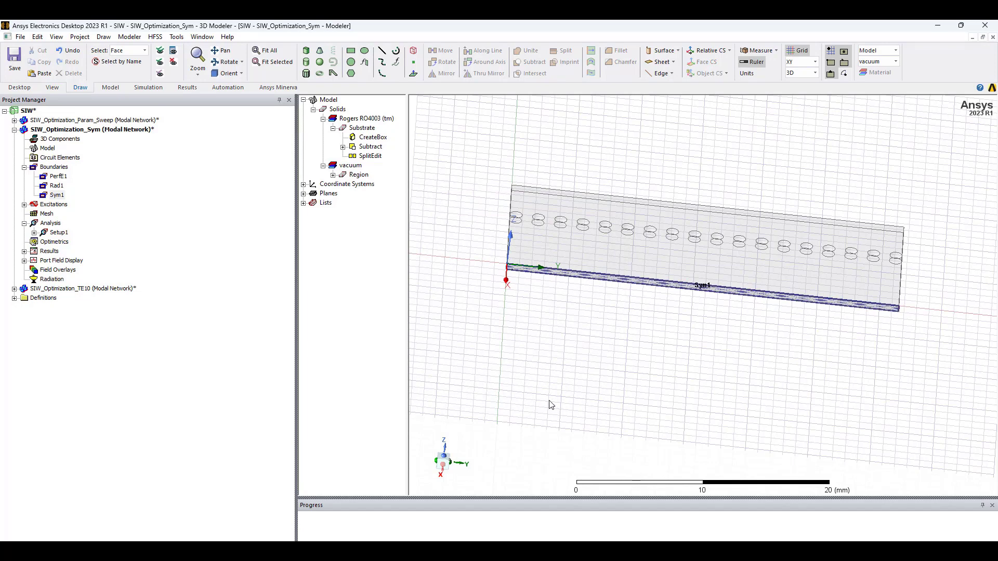
alt+drag(898, 366, 804, 361)
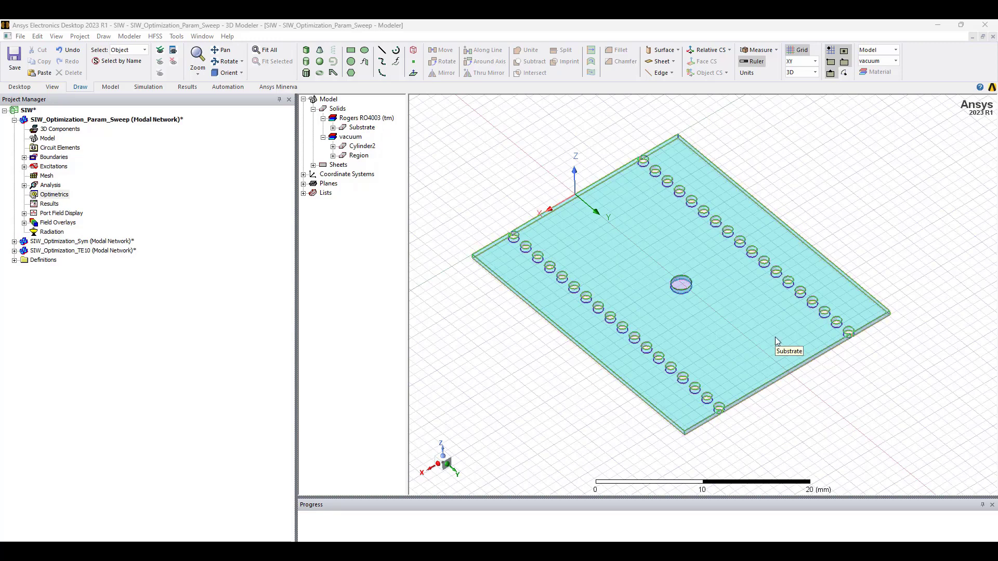
- Parameterize the central cylinder's radius with a new local length variable named radius, valued at 1 mm
click(682, 288)
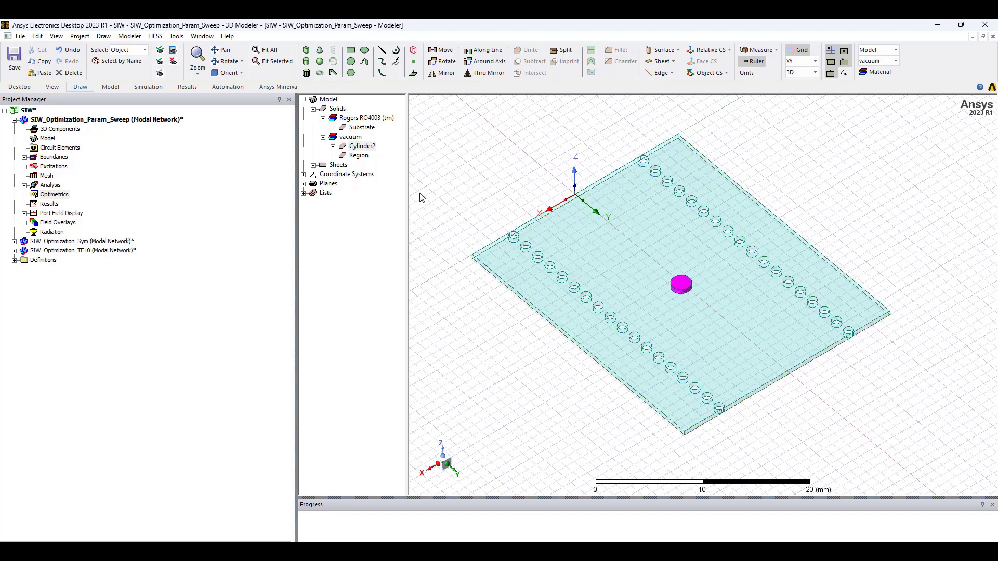
click(333, 146)
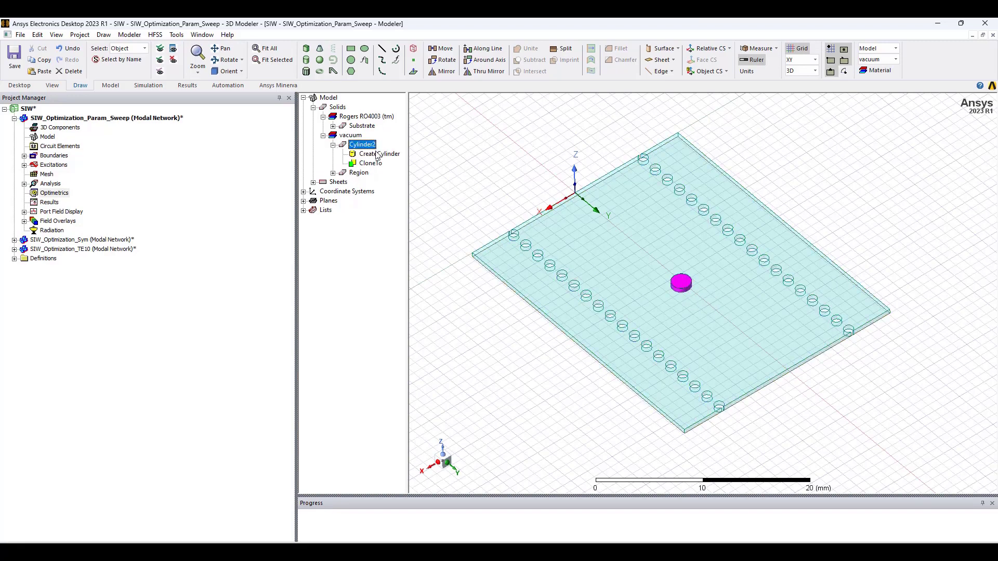
double_click(377, 155)
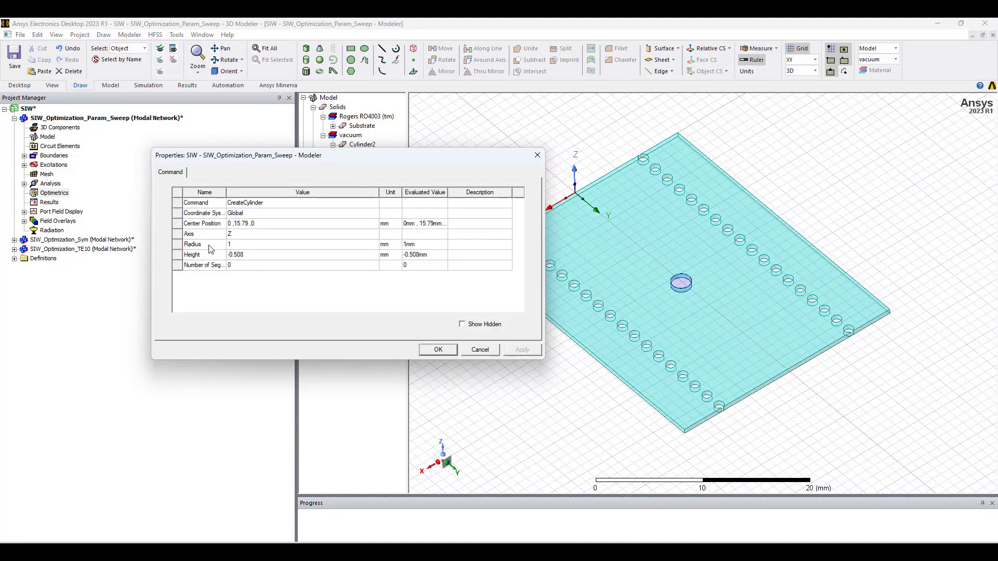
click(237, 245)
click(236, 245)
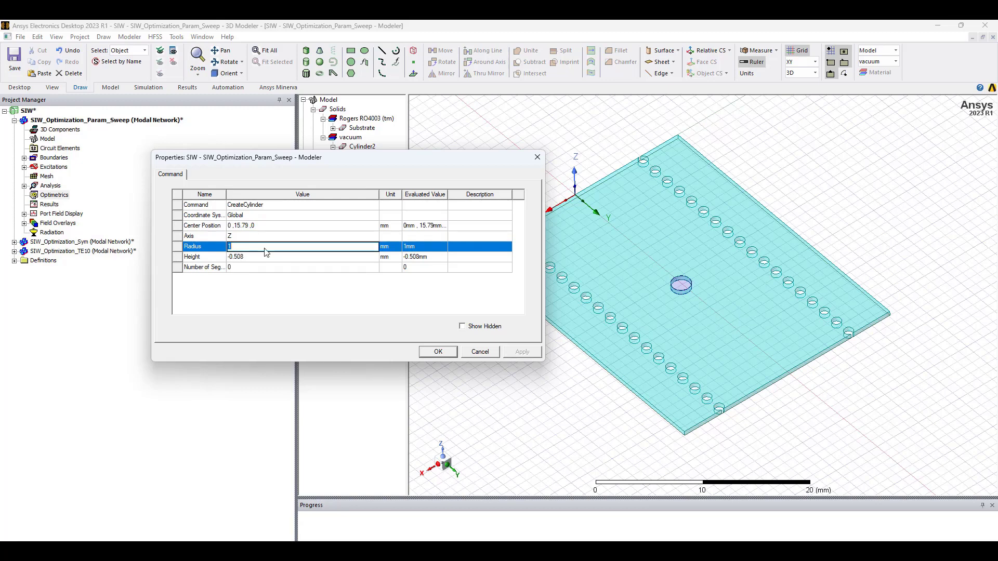
text(radius)
key(Return)
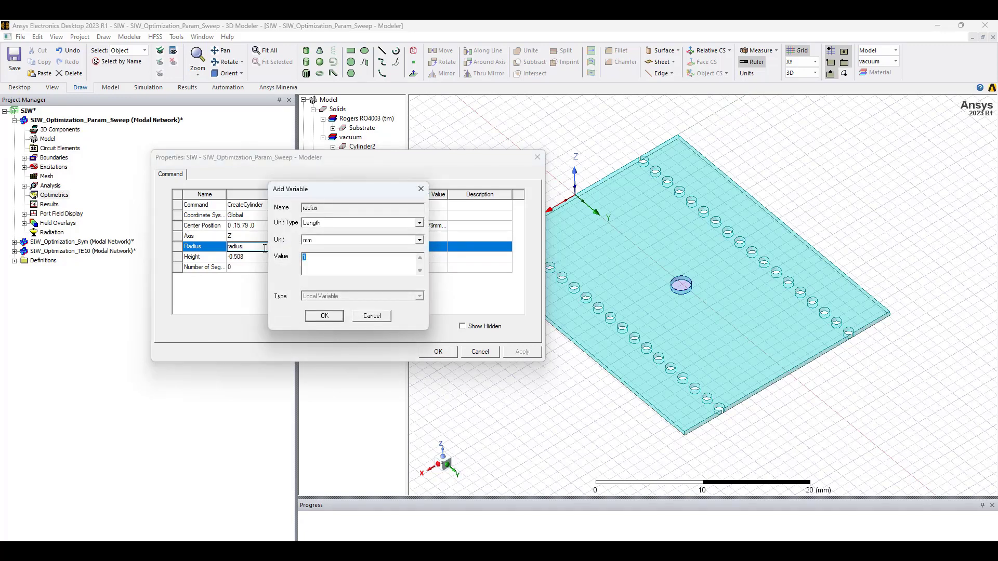
key(Return)
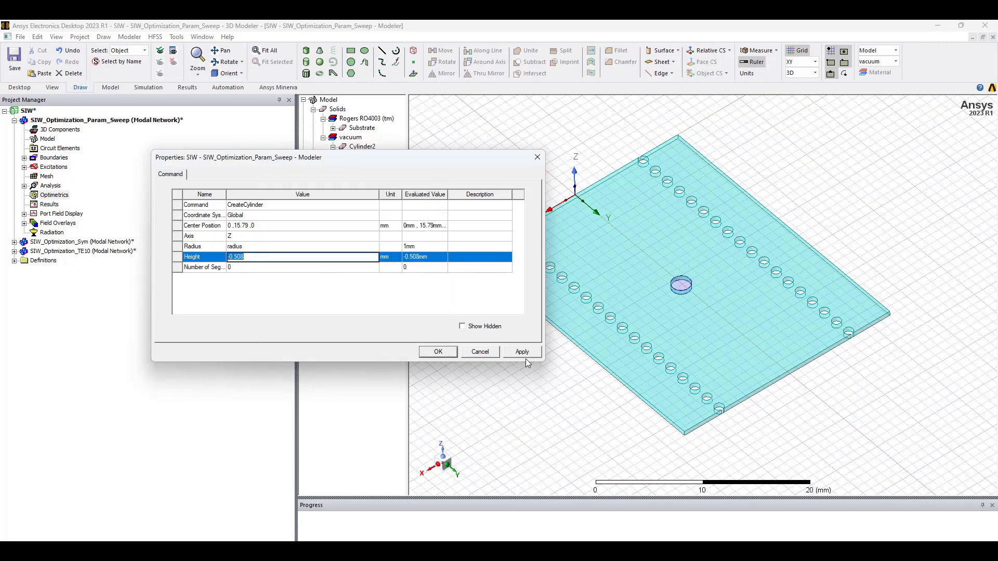
click(438, 352)
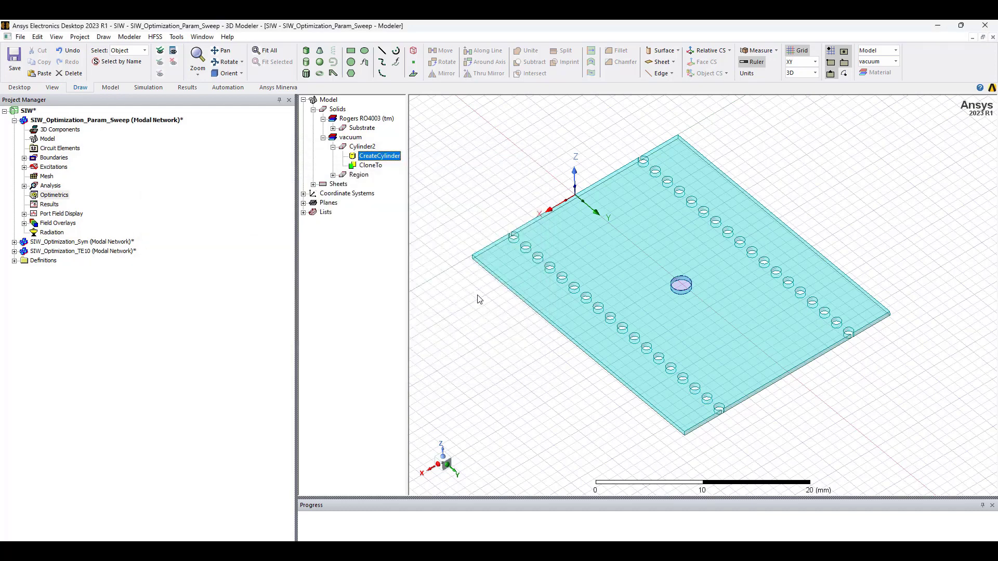
- Add a parametric Optimetrics setup sweeping radius in linear steps from 0.5 mm to 1.5 mm with a 0.1 mm step
right_click(55, 196)
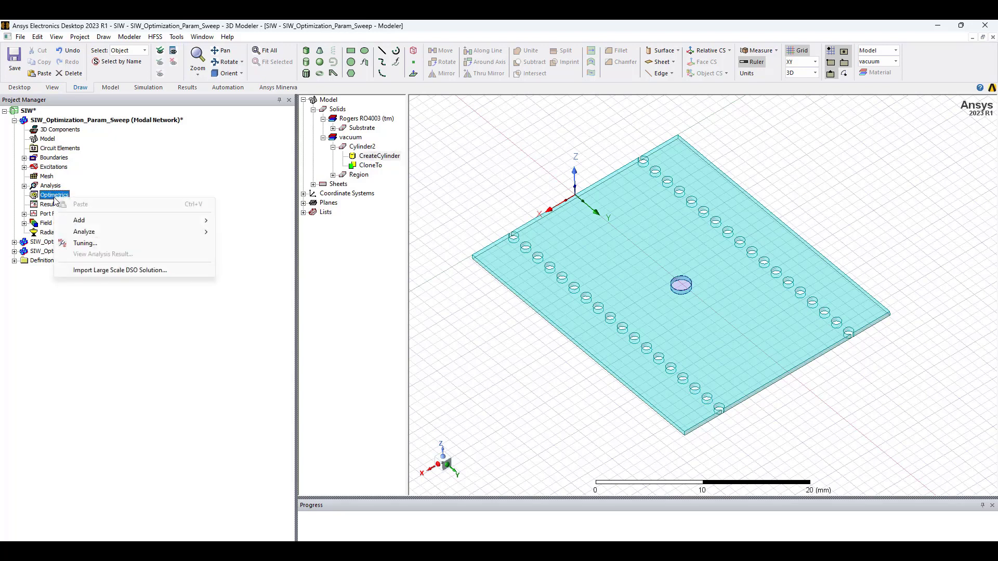
mouse_move(135, 220)
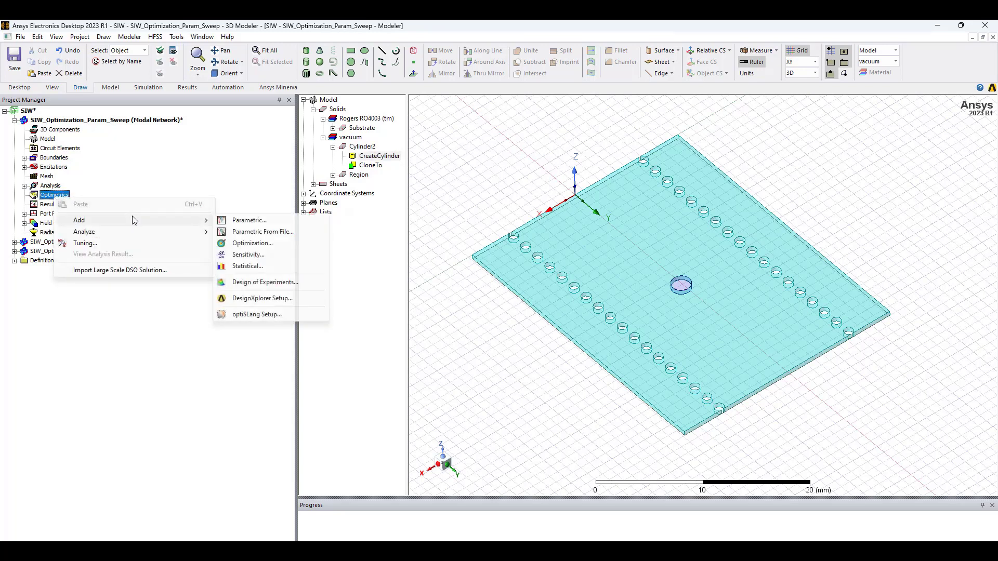
click(255, 222)
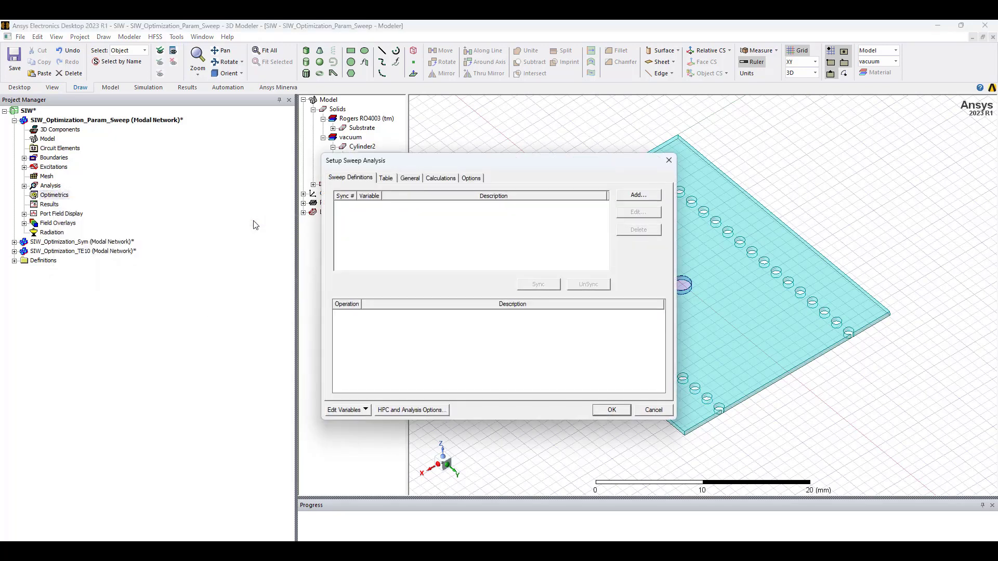
click(647, 201)
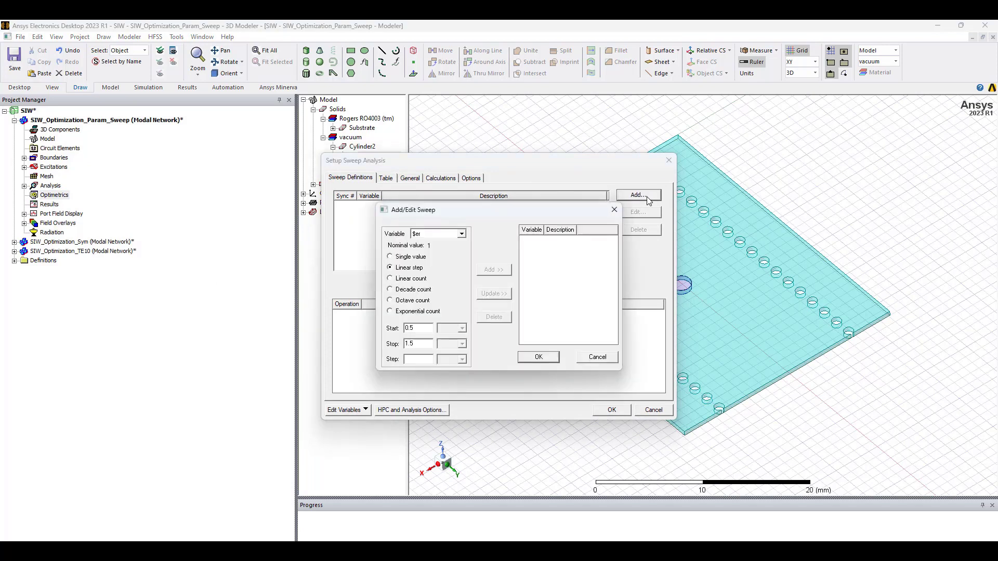
click(451, 236)
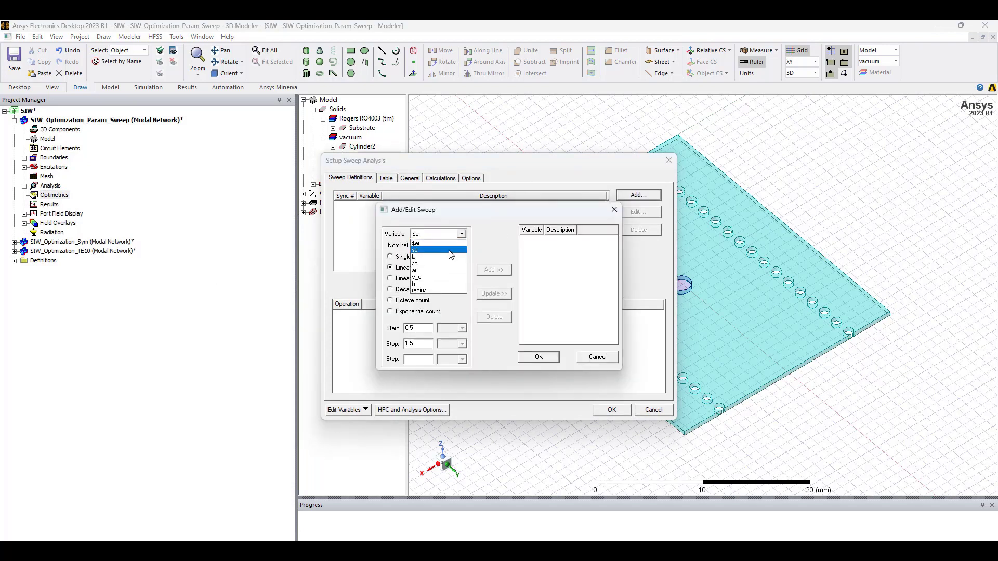
click(446, 291)
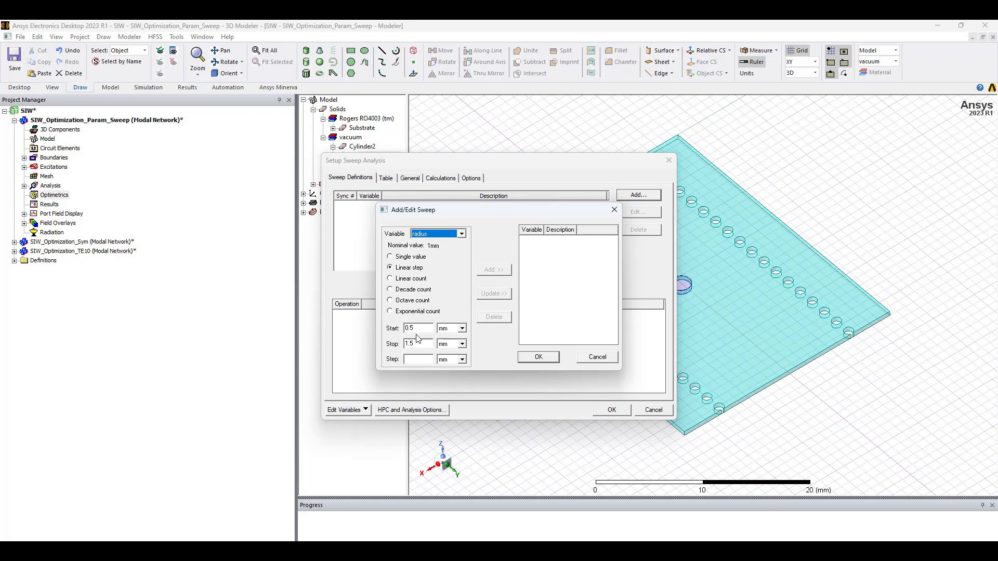
click(423, 360)
text(0.1)
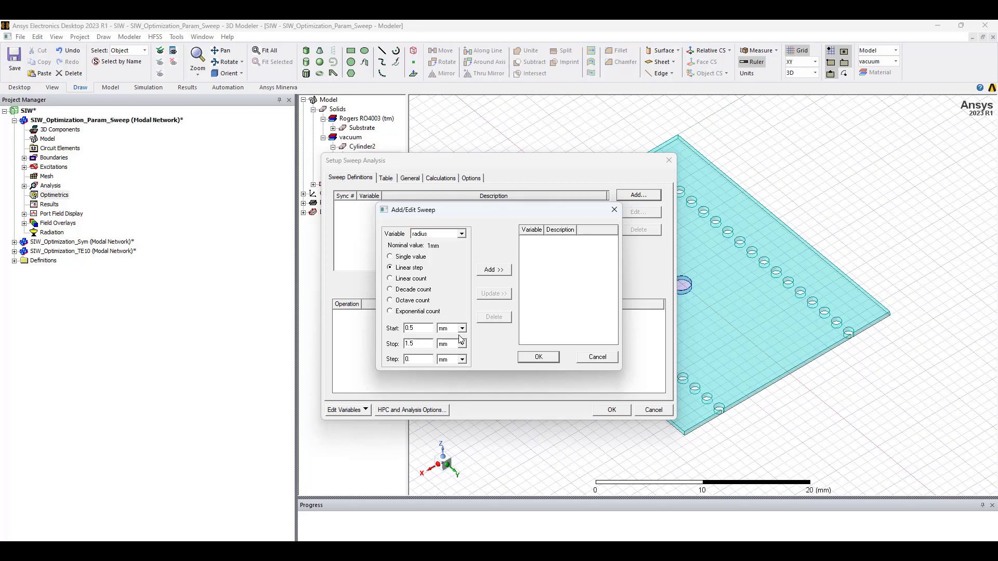
click(494, 272)
click(544, 360)
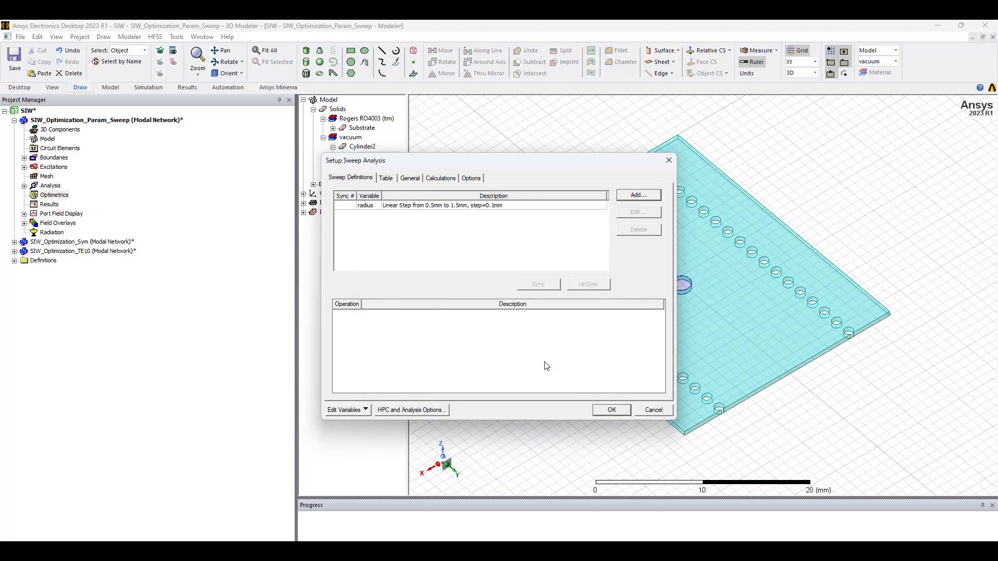
click(609, 410)
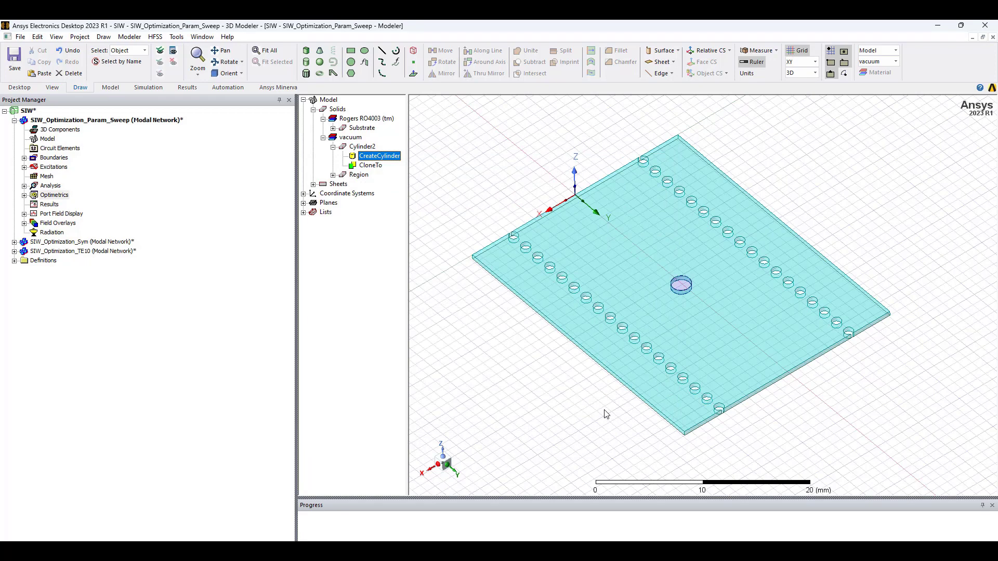
- Create a geometry animation for the Substrate drawing, using the parametric setup as the swept variable source
click(53, 88)
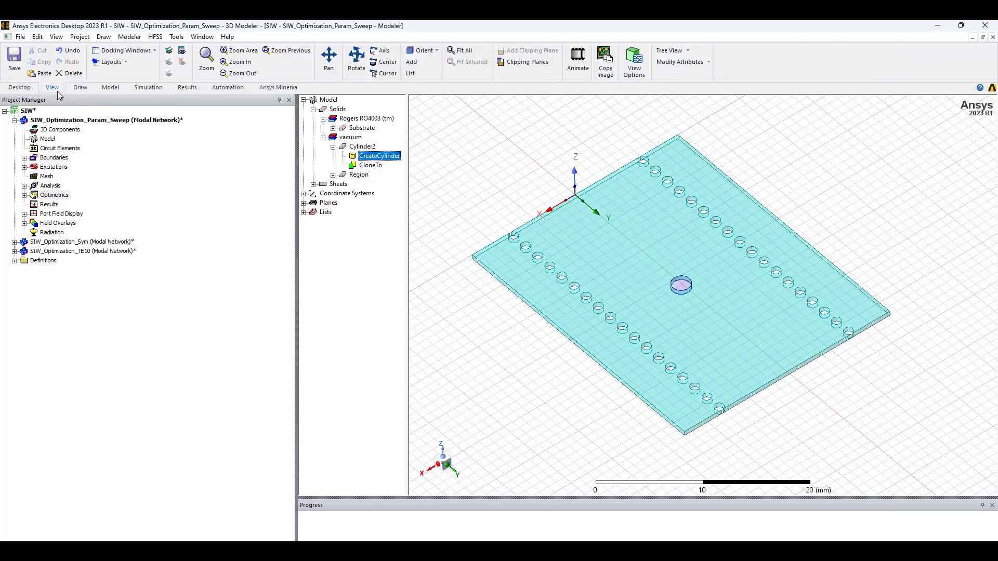
click(577, 62)
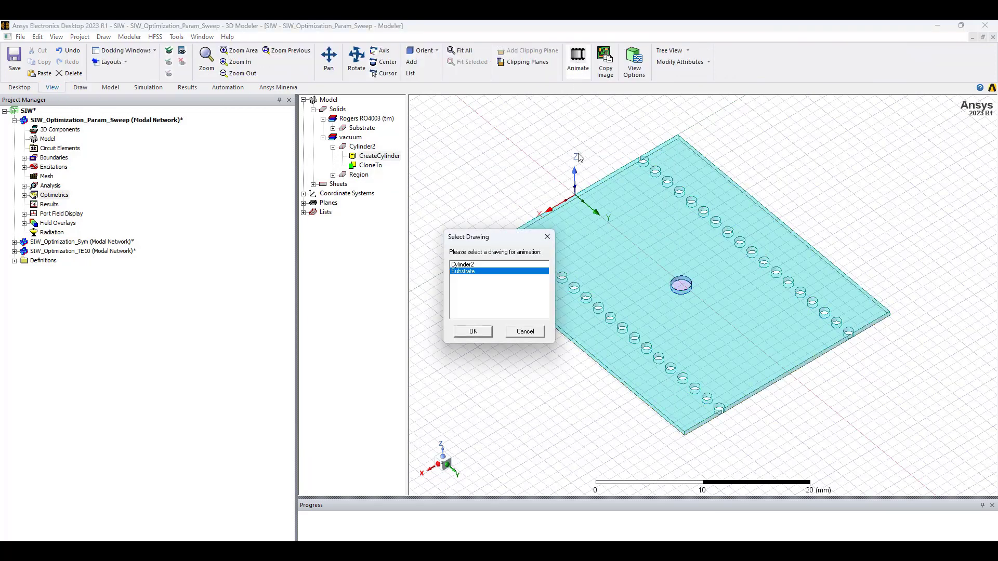
click(484, 334)
click(419, 229)
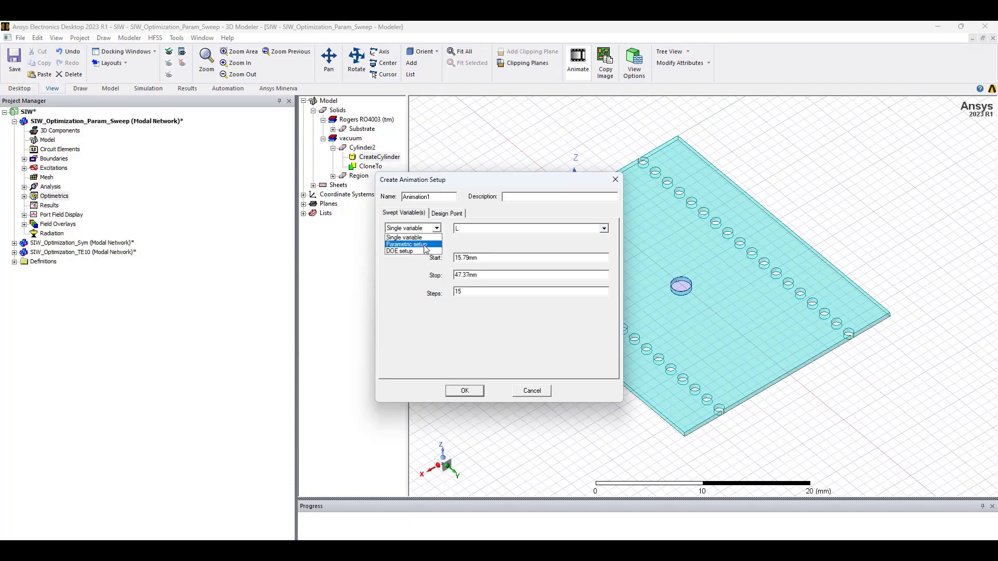
click(425, 245)
click(478, 395)
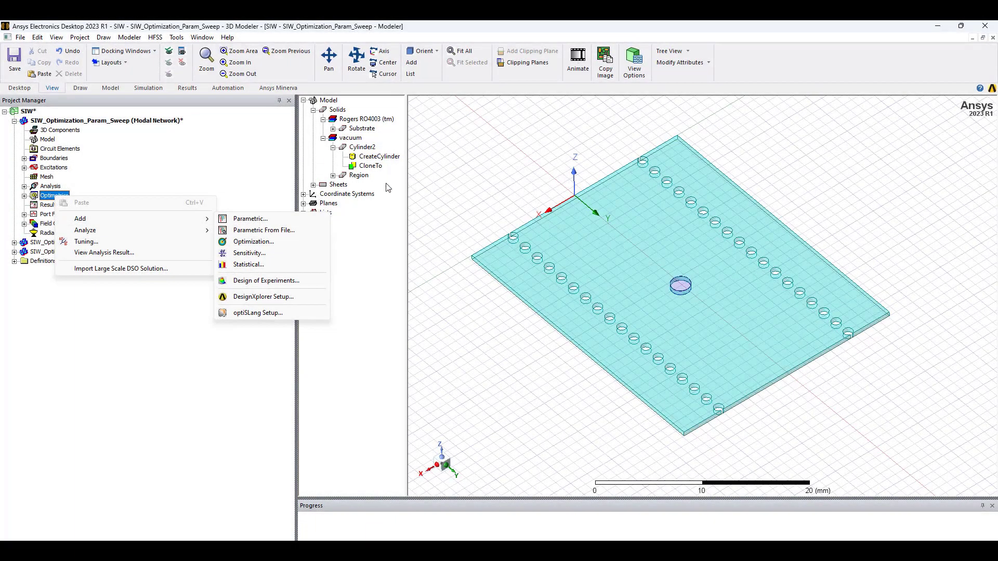
- Bring up the choices for adding another Optimetrics setup to the SIW_Optimization_Param_Sweep design
click(415, 178)
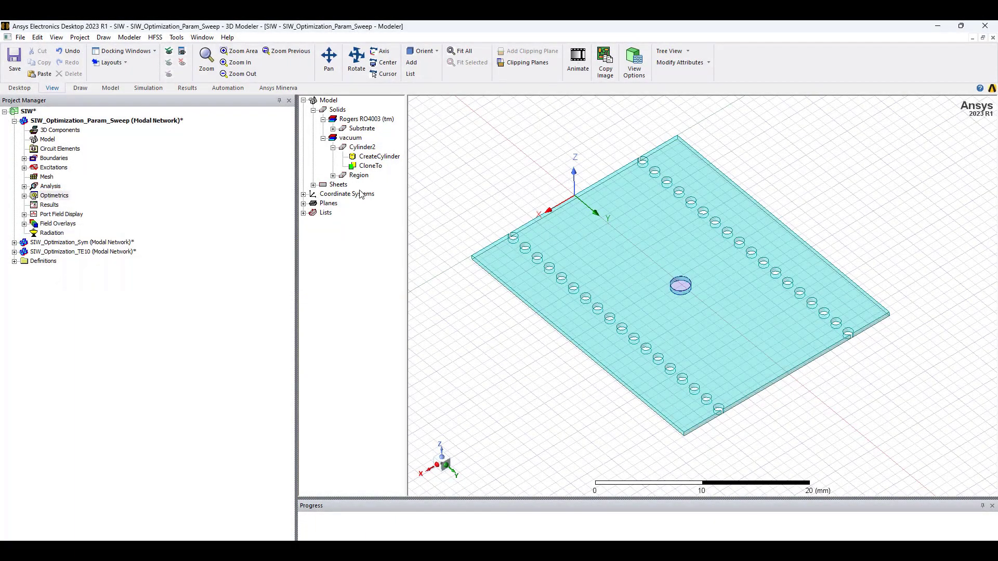
right_click(58, 200)
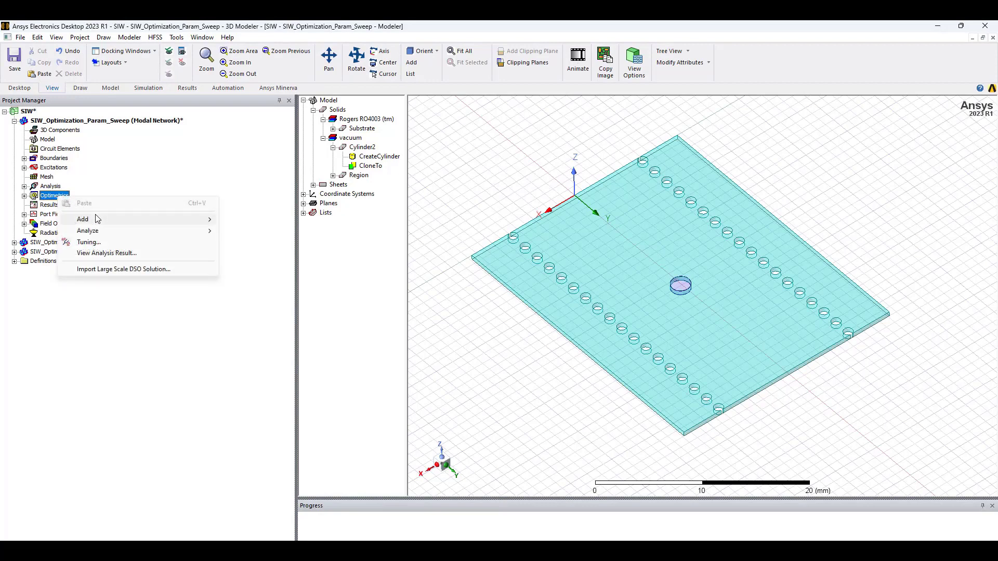
mouse_move(95, 219)
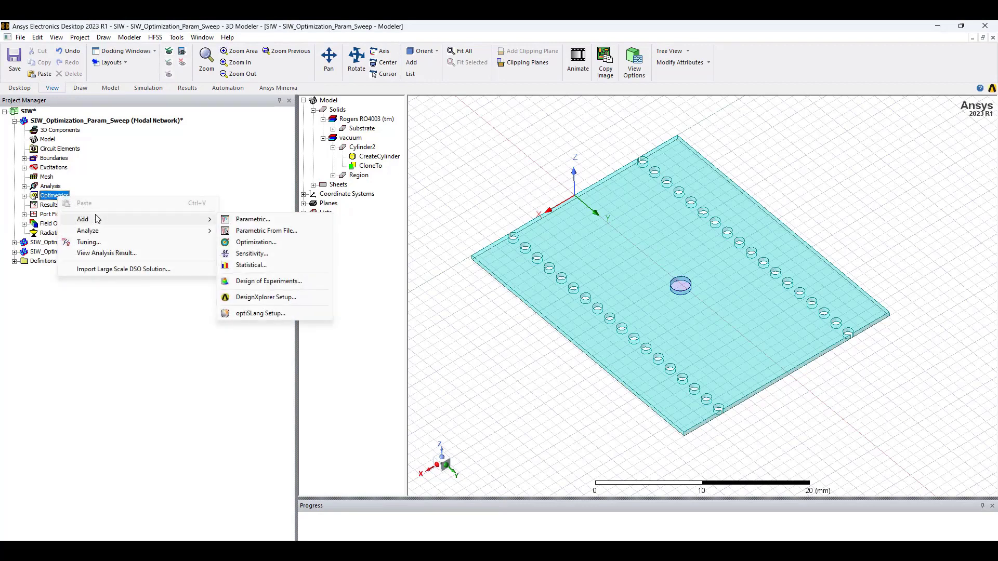